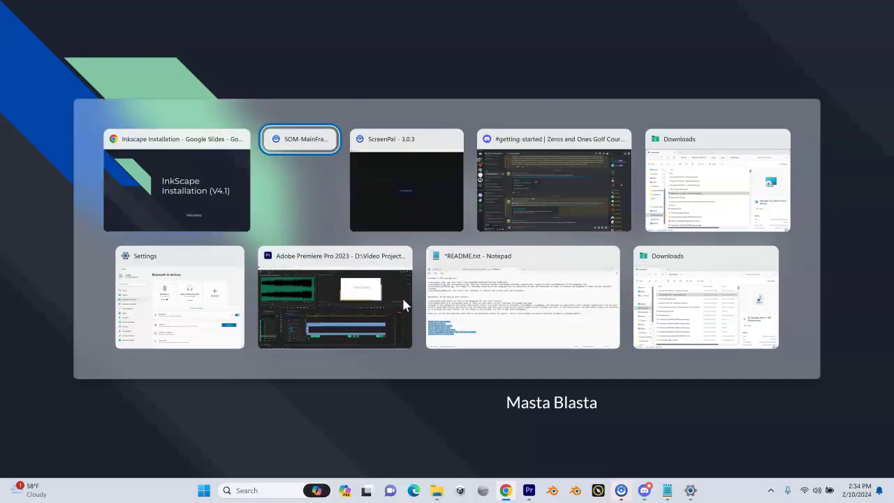
pyautogui.hotkey('alt', 'Tab')
# Step: Switch to the Chrome window with the Inkscape Installation slides
pyautogui.click(206, 189)
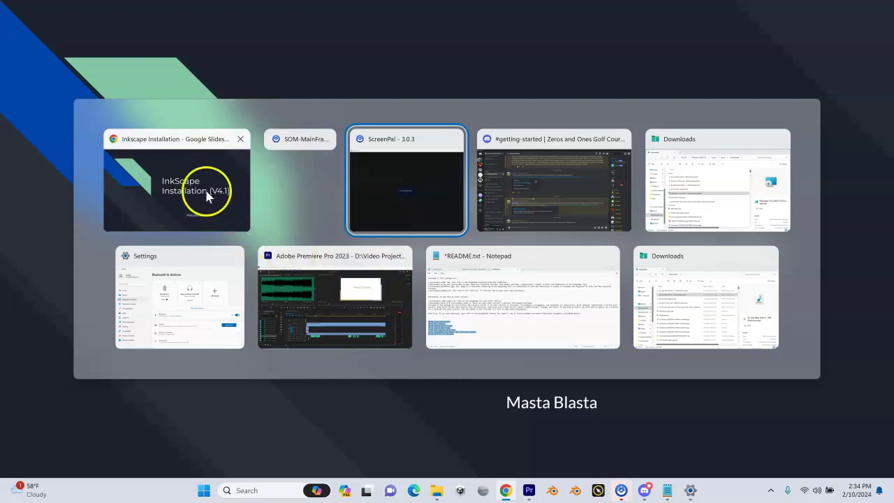
# Step: Exit the slideshow and trim the download tab's address back to inkscape.org to load the home page
pyautogui.press('Escape')
pyautogui.click(70, 10)
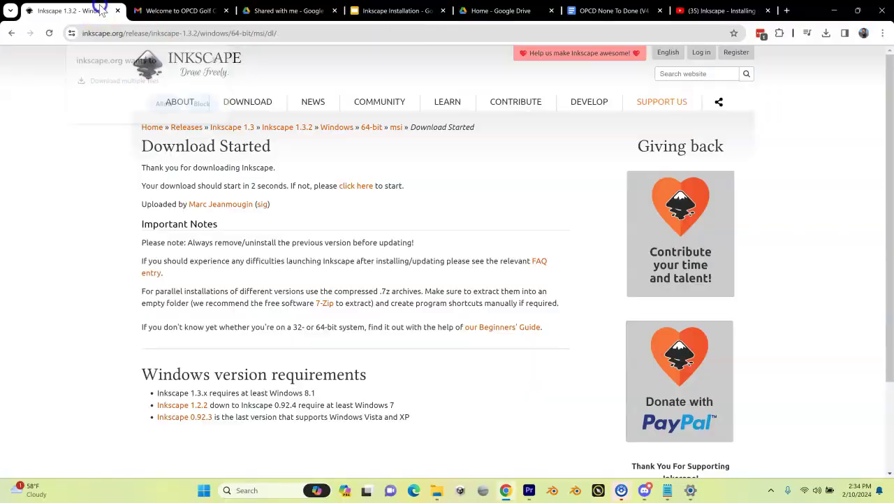
pyautogui.moveTo(132, 28); pyautogui.dragTo(314, 28)
pyautogui.press('BackSpace')
pyautogui.press('Return')
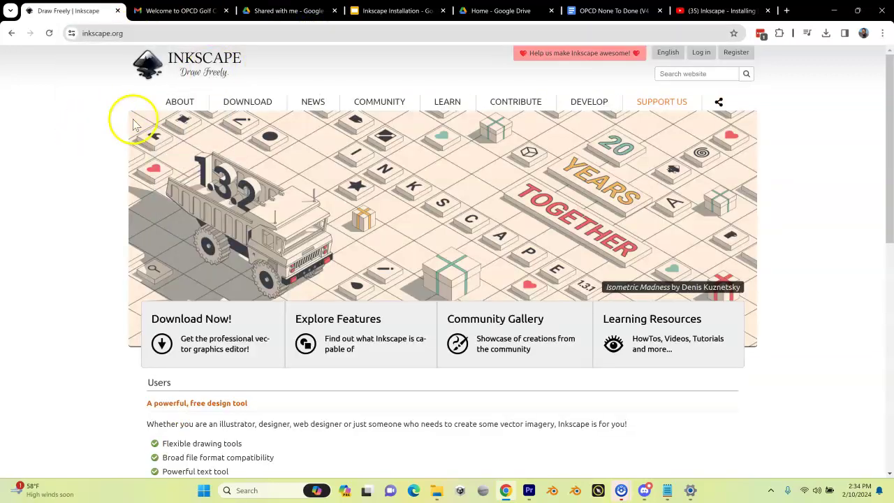
pyautogui.moveTo(227, 100)
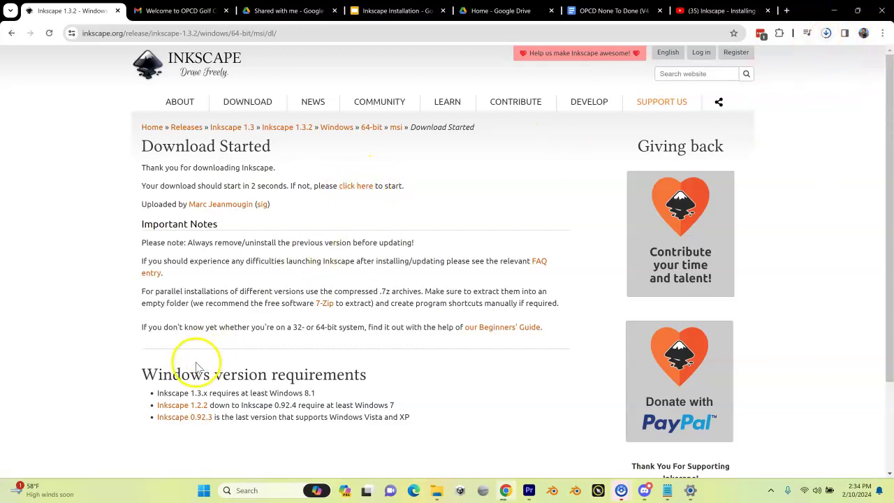
pyautogui.click(435, 490)
pyautogui.click(391, 447)
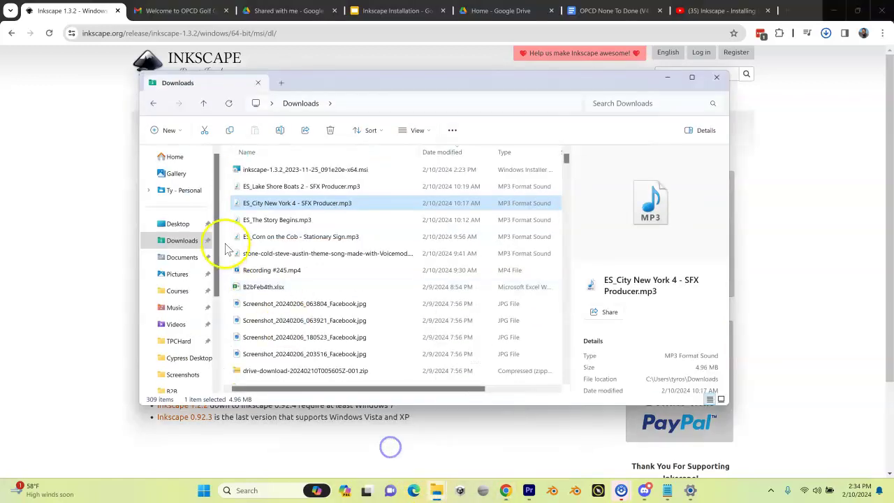
pyautogui.doubleClick(342, 171)
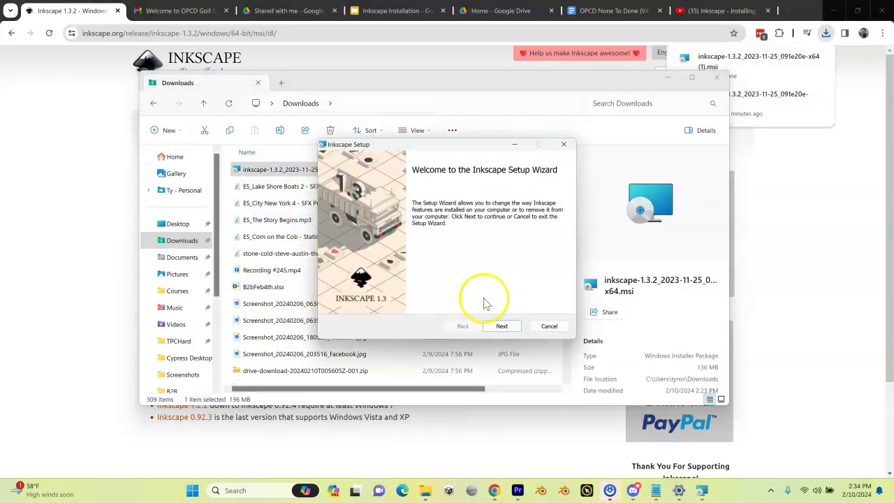
pyautogui.moveTo(501, 149); pyautogui.dragTo(619, 149)
pyautogui.click(620, 324)
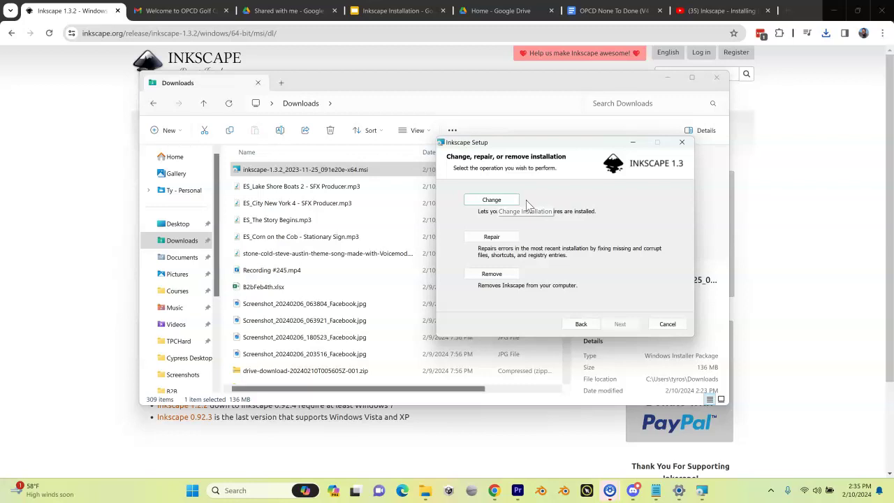
pyautogui.click(668, 325)
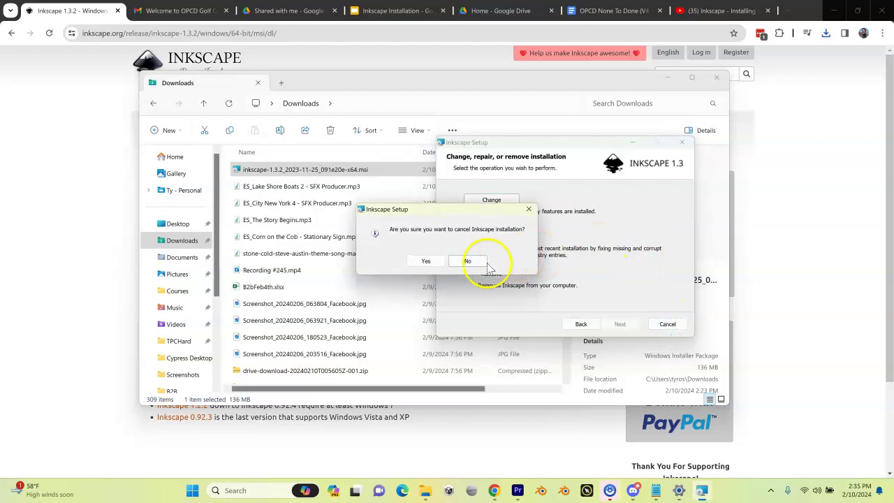
pyautogui.click(428, 263)
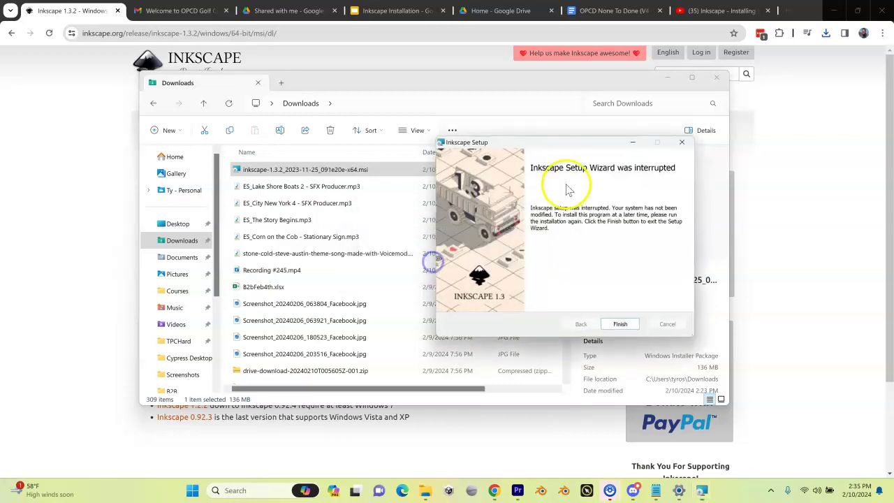
pyautogui.click(683, 144)
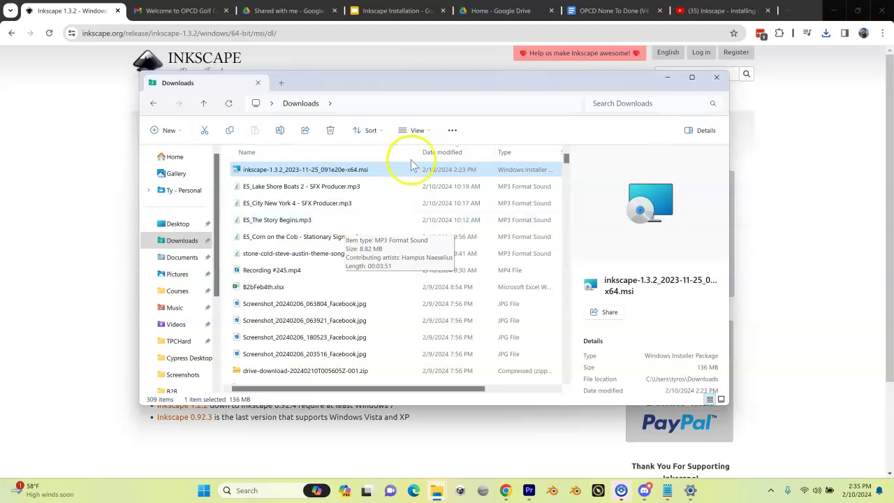
# Step: Go from the OPCD welcome email to Drive's Shared with me and open OPCD Downloads
pyautogui.click(668, 78)
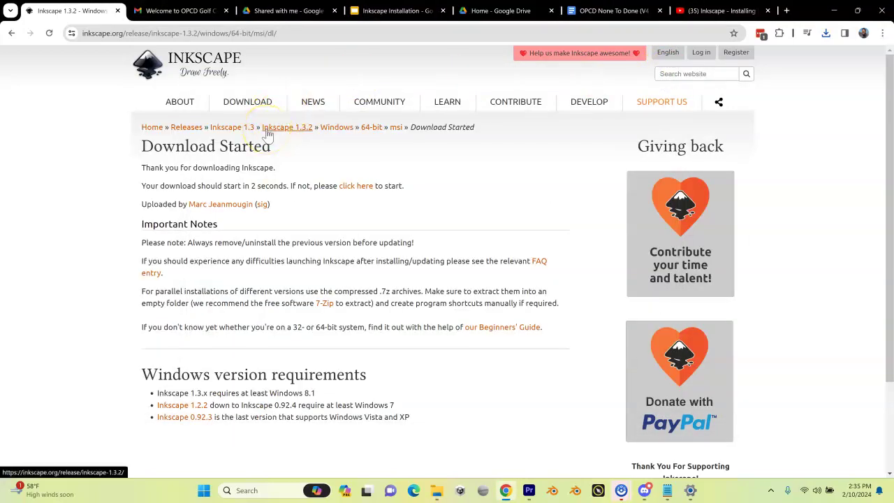
pyautogui.click(196, 10)
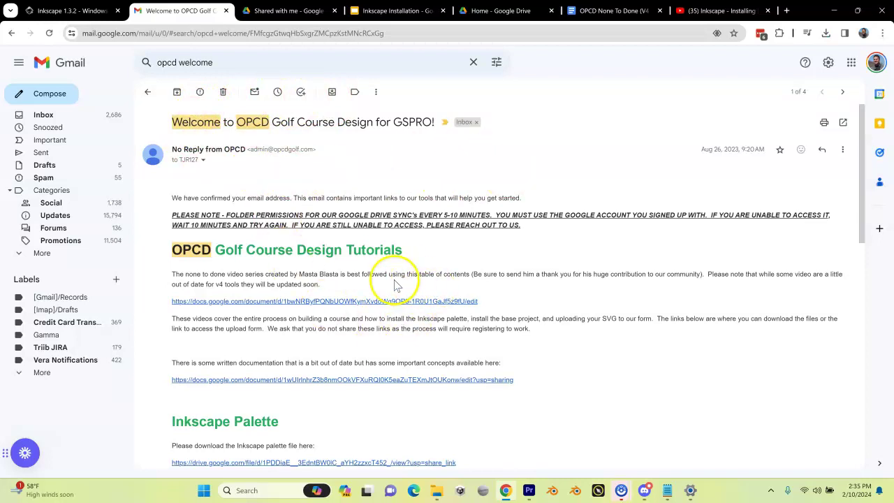
pyautogui.click(271, 12)
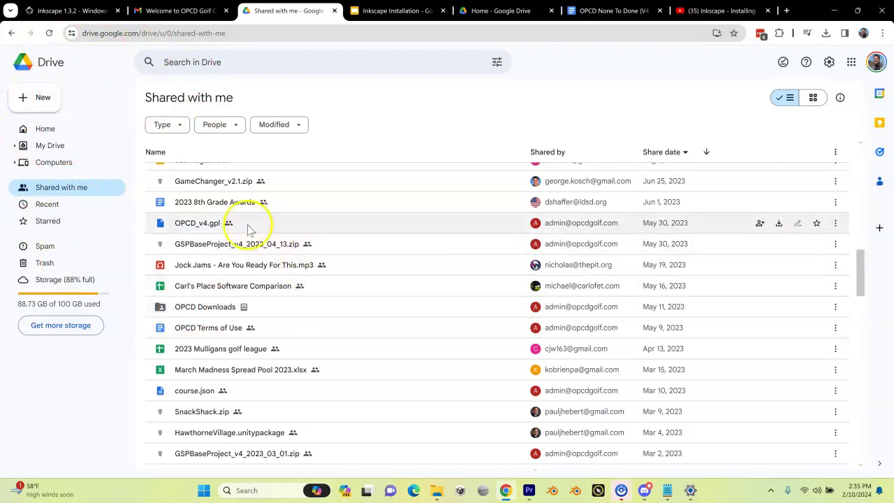
pyautogui.doubleClick(205, 308)
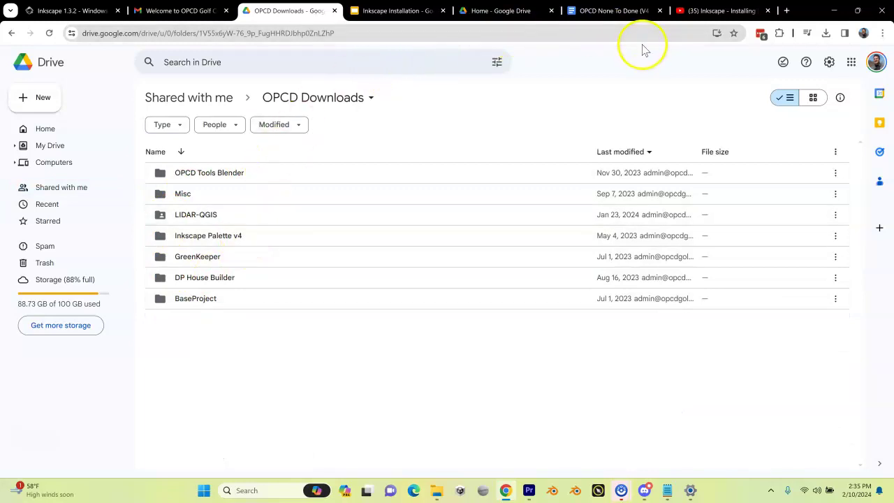
# Step: Open the OPCD Downloads Drive link posted in Discord's #getting-started channel
pyautogui.click(644, 489)
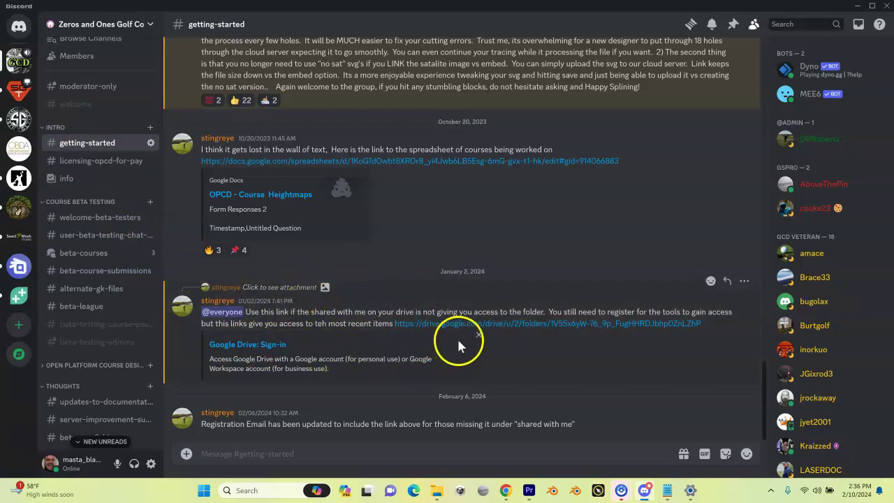
pyautogui.scroll(15, 503, 256)
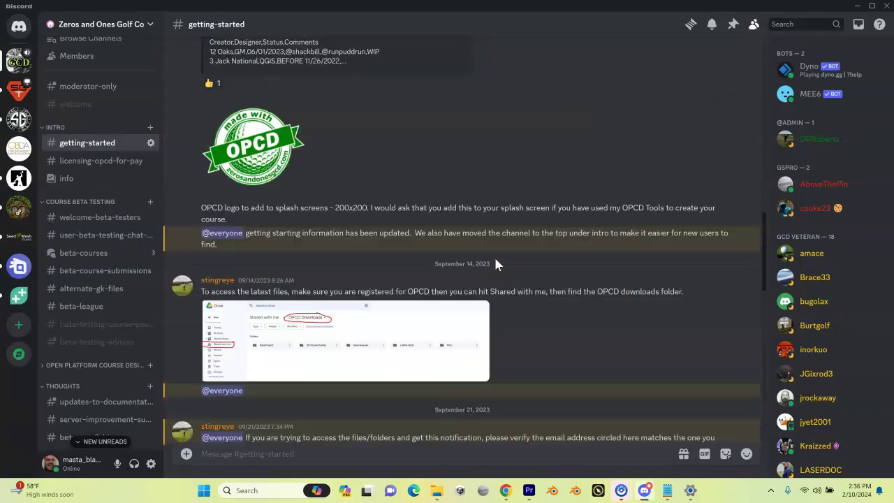
pyautogui.scroll(-15, 496, 260)
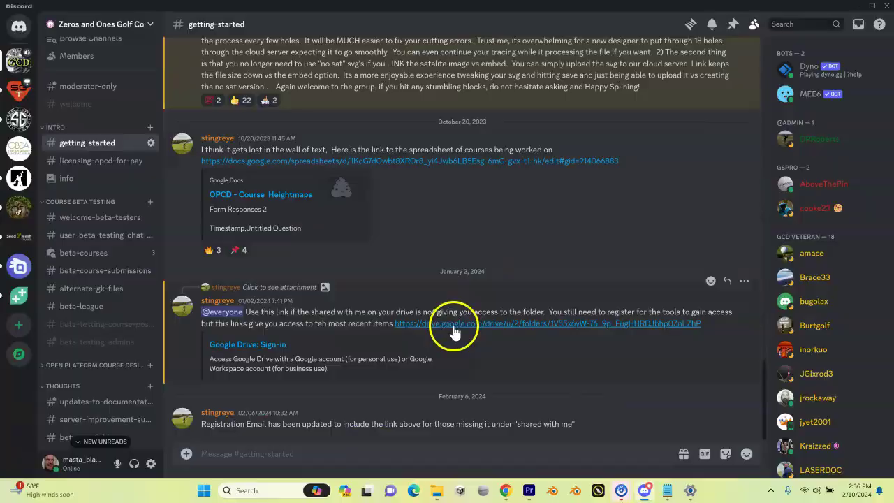
pyautogui.click(453, 326)
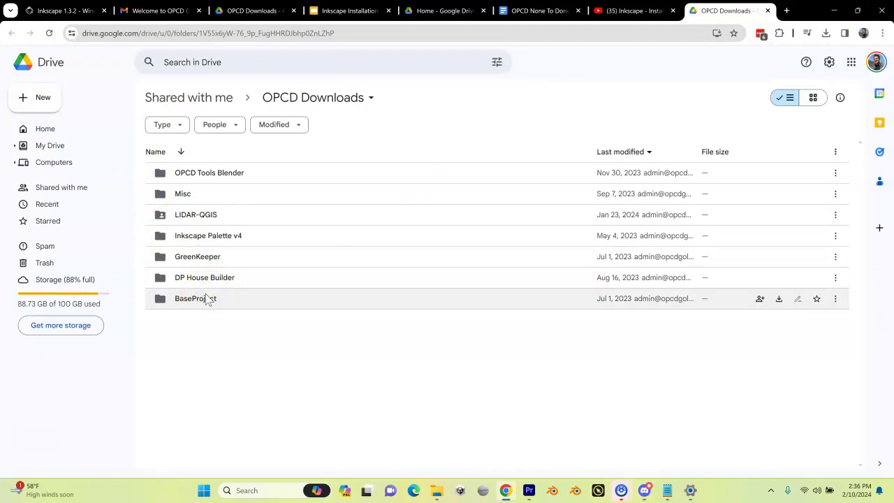
# Step: Open the Inkscape Palette v4 folder and download OPCD_v4.gpl
pyautogui.doubleClick(193, 238)
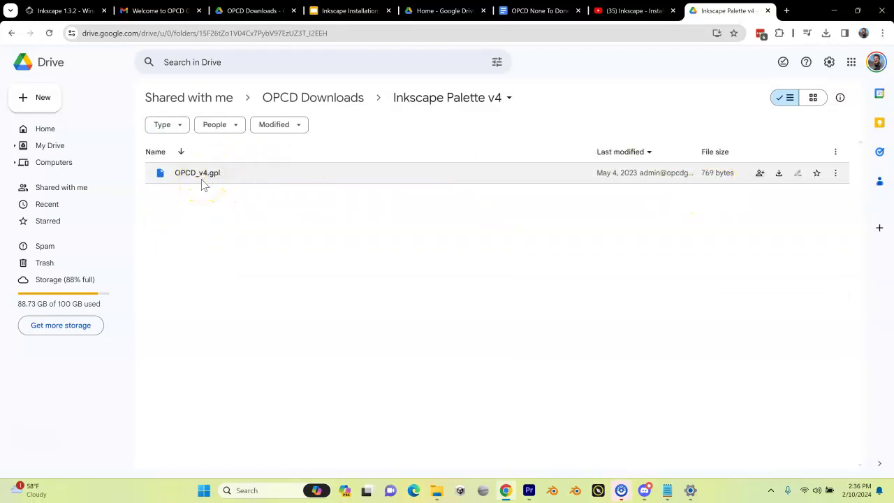
pyautogui.click(779, 173)
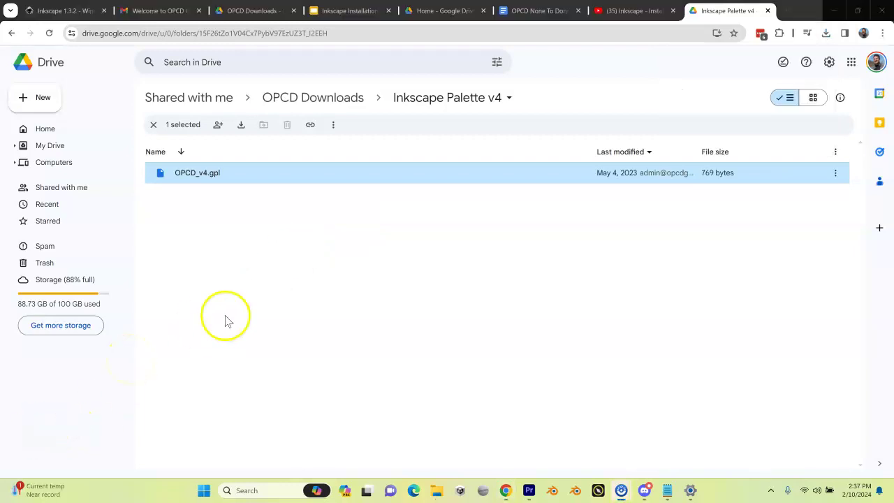
# Step: Browse to D:\Program Files\Inkscape\share\inkscape\palettes in File Explorer and shift the window right
pyautogui.click(436, 491)
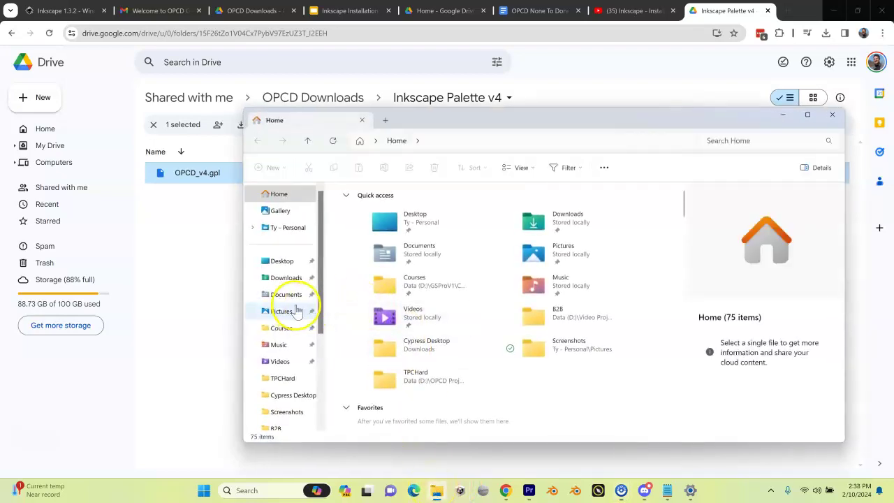
pyautogui.scroll(-3, 296, 310)
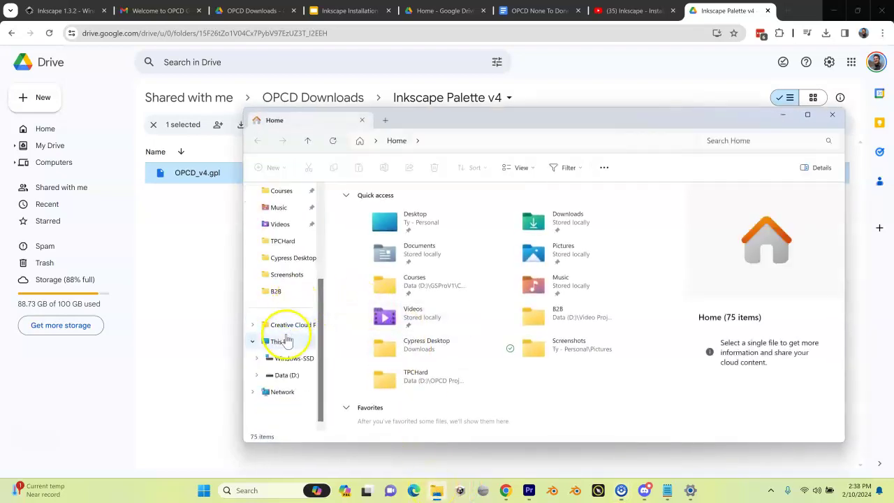
pyautogui.click(285, 378)
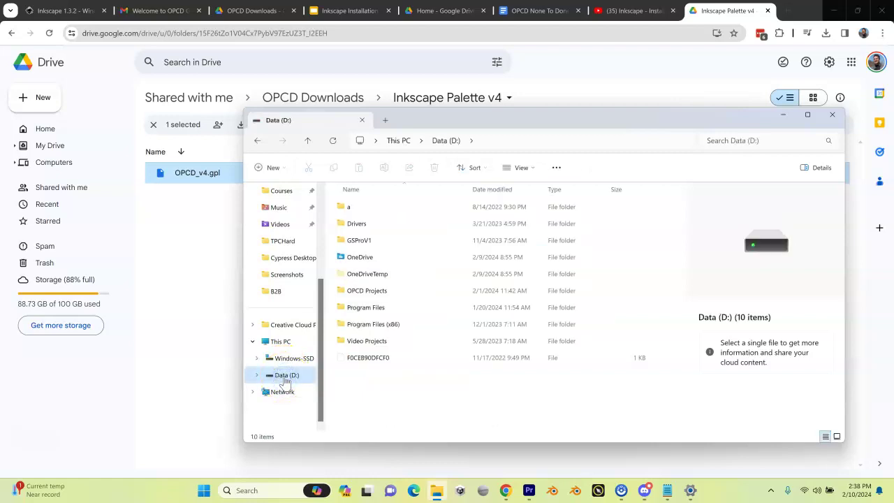
pyautogui.click(364, 311)
pyautogui.doubleClick(363, 314)
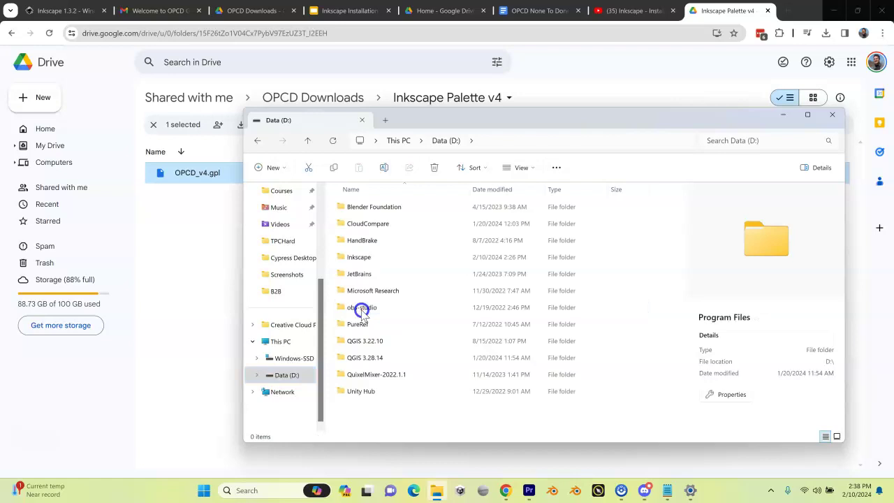
pyautogui.click(367, 260)
pyautogui.doubleClick(366, 260)
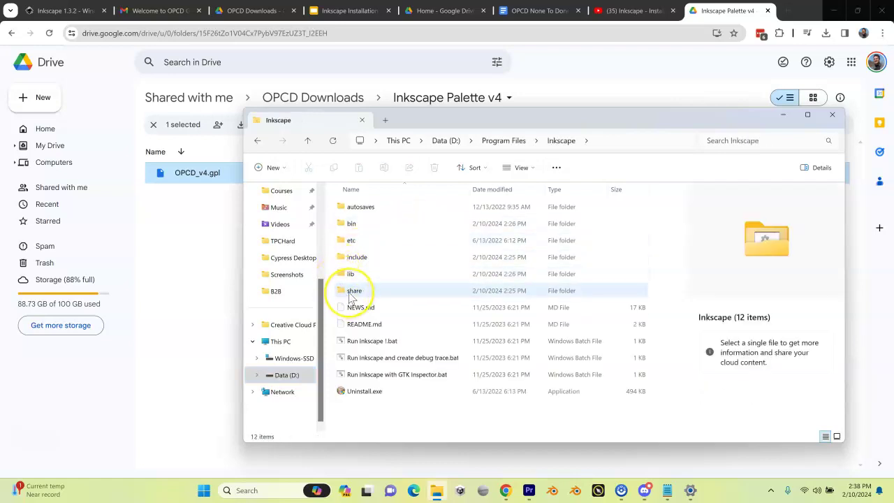
pyautogui.doubleClick(353, 292)
pyautogui.click(360, 277)
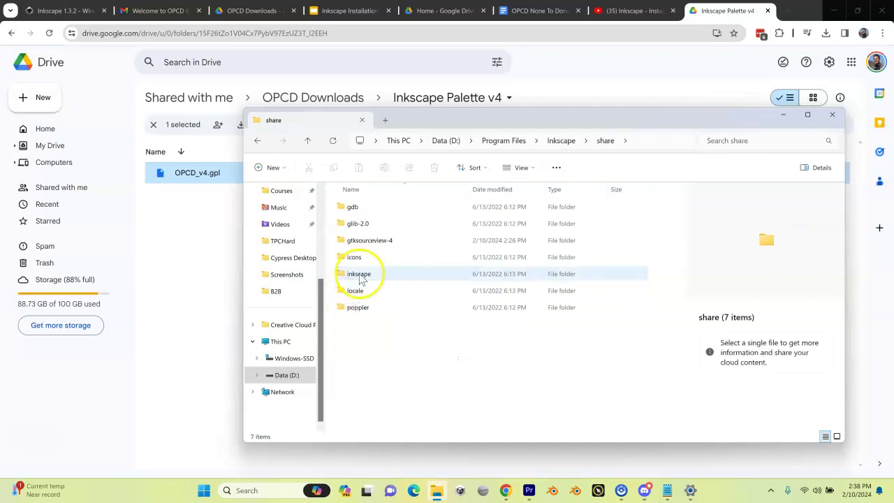
pyautogui.doubleClick(361, 275)
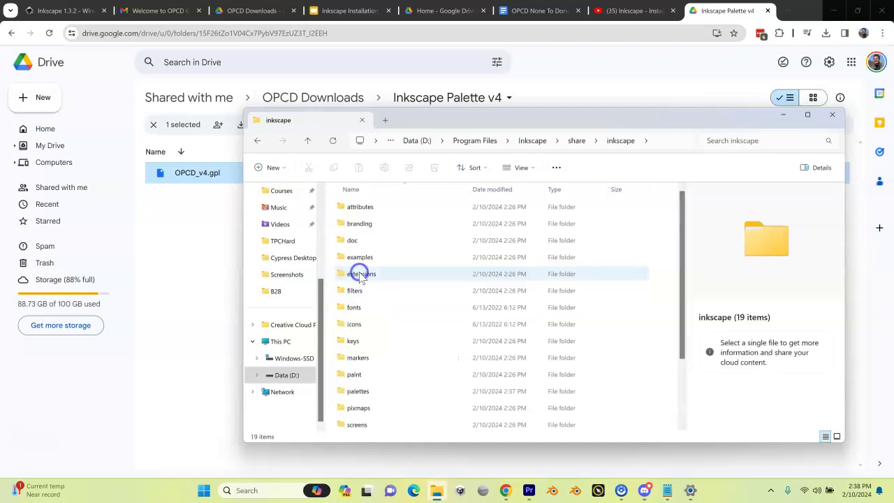
pyautogui.doubleClick(359, 393)
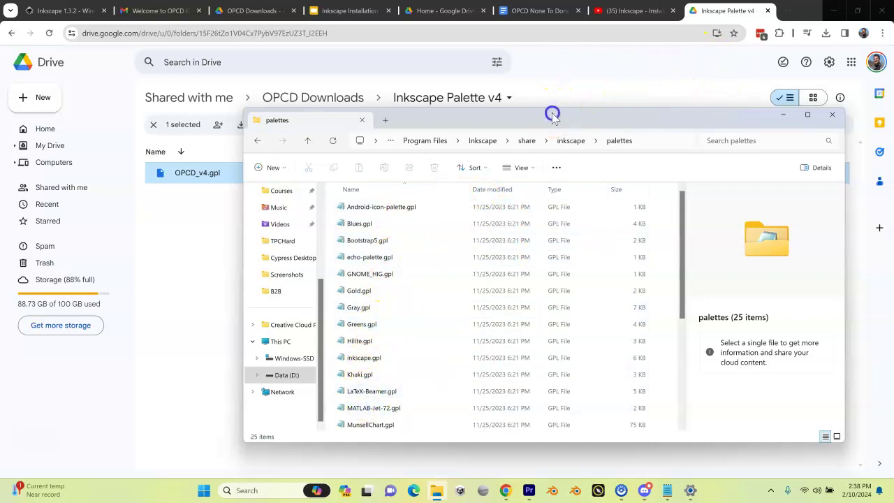
pyautogui.moveTo(552, 113); pyautogui.dragTo(580, 112)
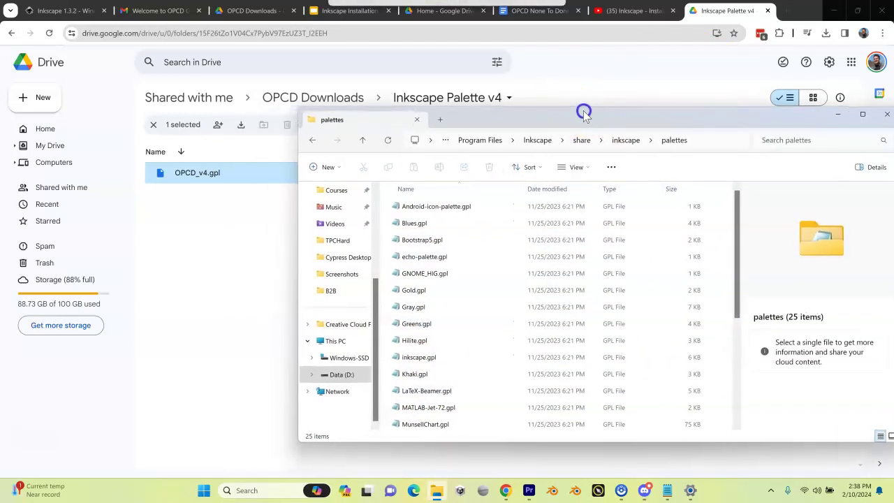
# Step: Open a second File Explorer window showing the Downloads folder
pyautogui.click(439, 490)
pyautogui.rightClick(439, 489)
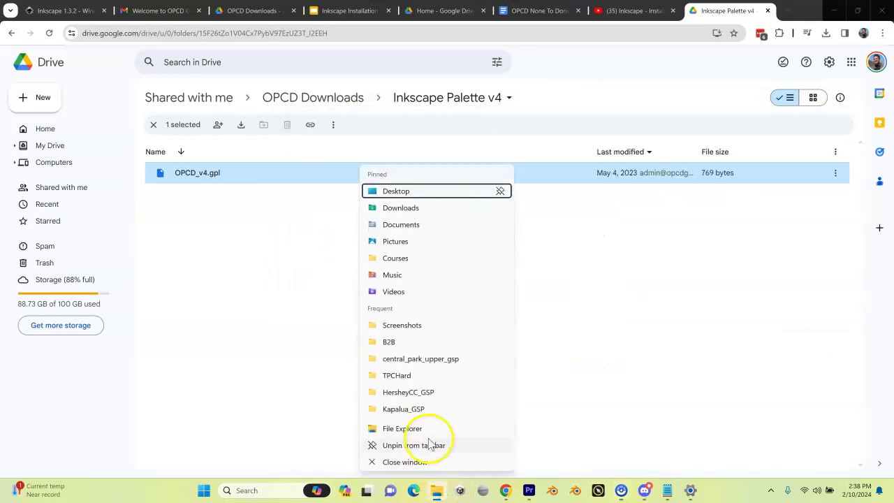
pyautogui.click(403, 428)
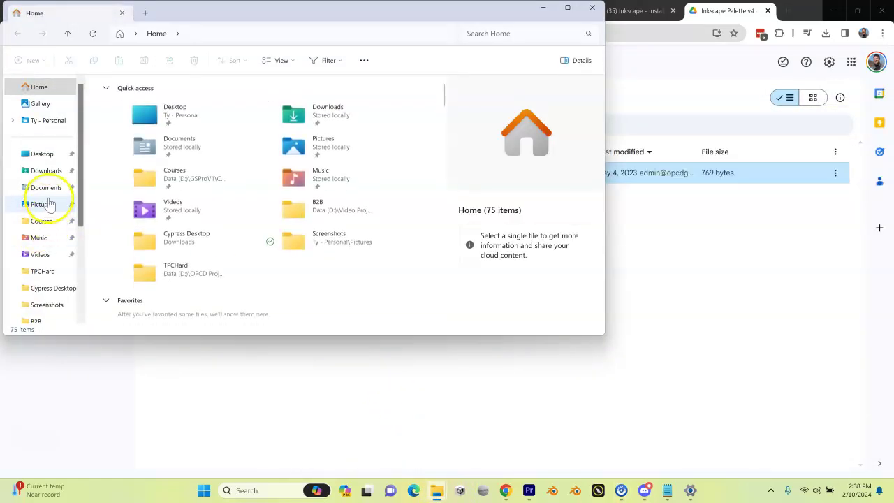
pyautogui.click(51, 172)
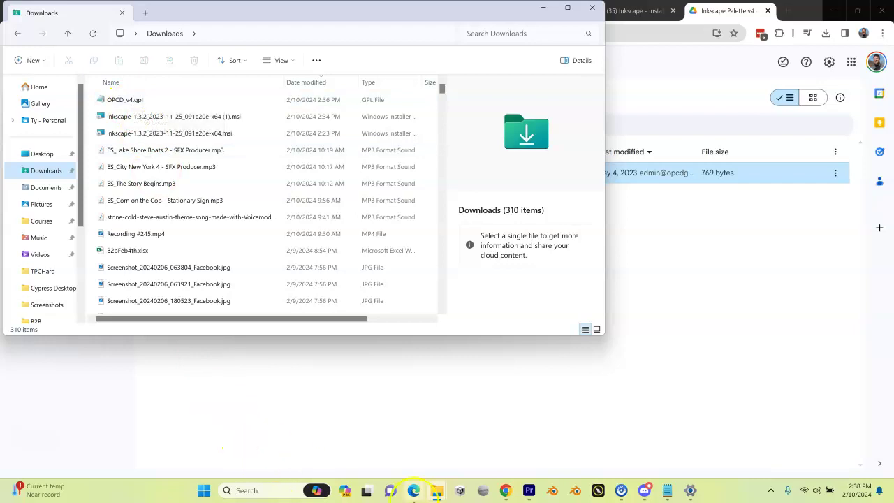
# Step: Drag OPCD_v4.gpl into the palettes folder, then close the palettes window
pyautogui.moveTo(436, 493)
pyautogui.click(473, 449)
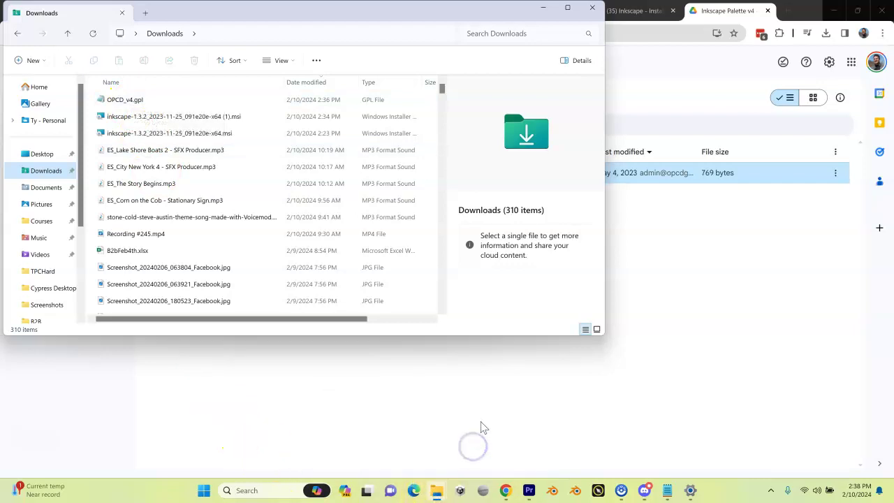
pyautogui.click(399, 452)
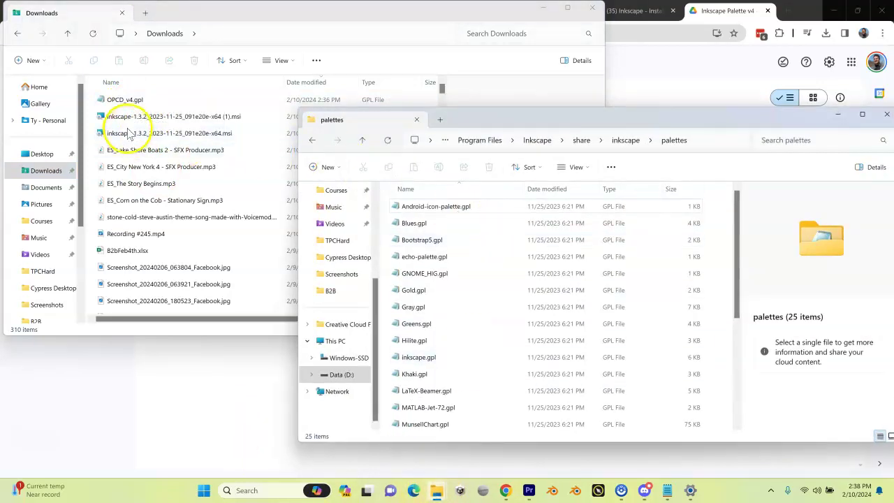
pyautogui.moveTo(124, 100); pyautogui.dragTo(475, 325)
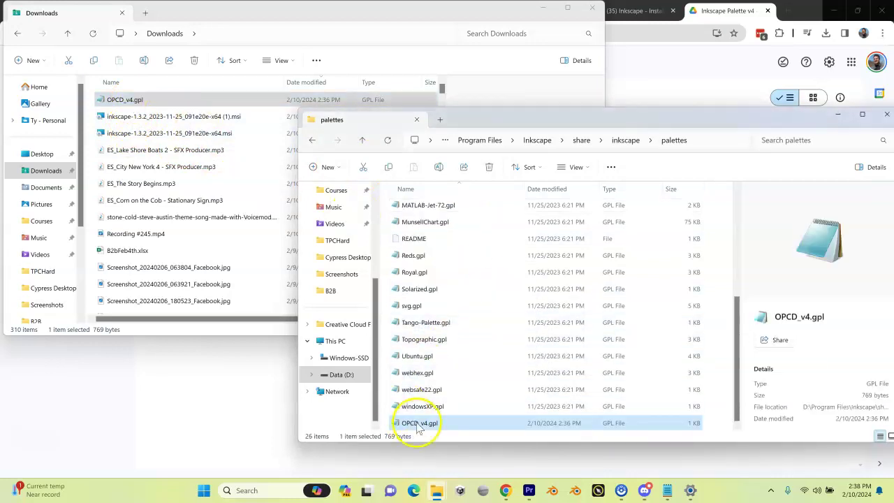
pyautogui.click(886, 117)
# Step: Search Windows for 'ink' and launch Inkscape
pyautogui.click(622, 63)
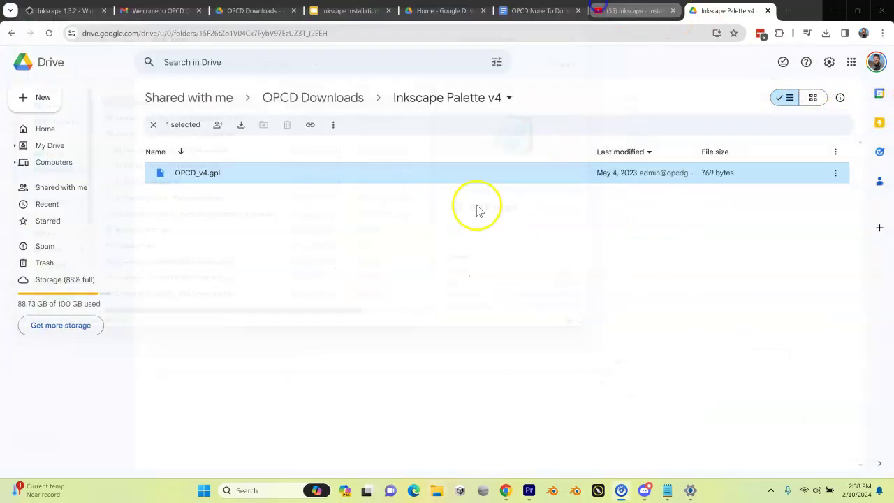
pyautogui.click(265, 489)
pyautogui.write('ink')
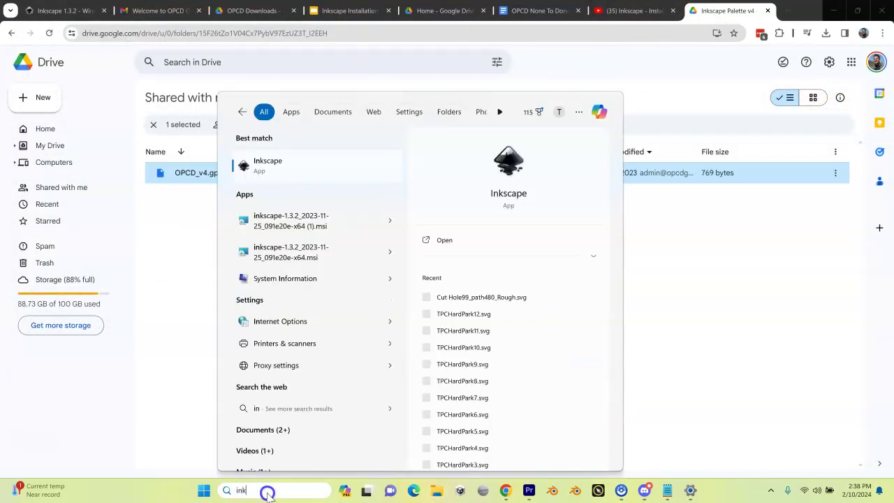
pyautogui.click(340, 168)
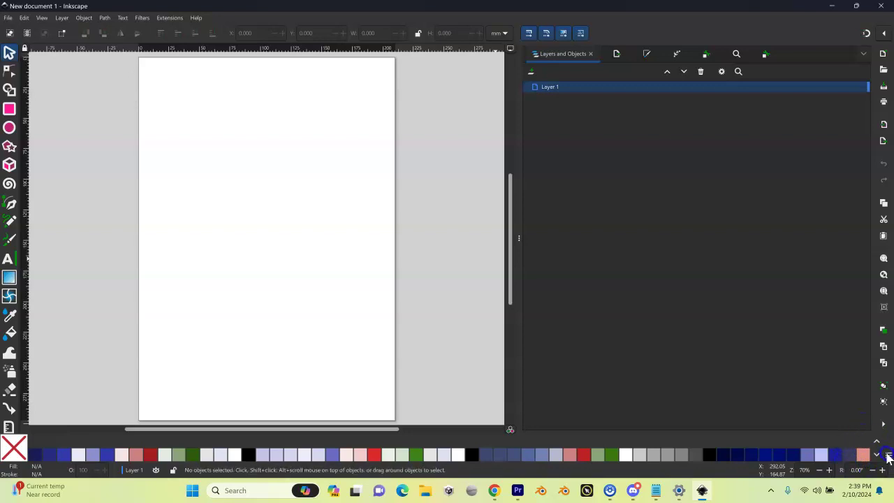
# Step: Select the OPCD v4 palette and leave Stretch to fill enabled in its Configure settings
pyautogui.click(889, 455)
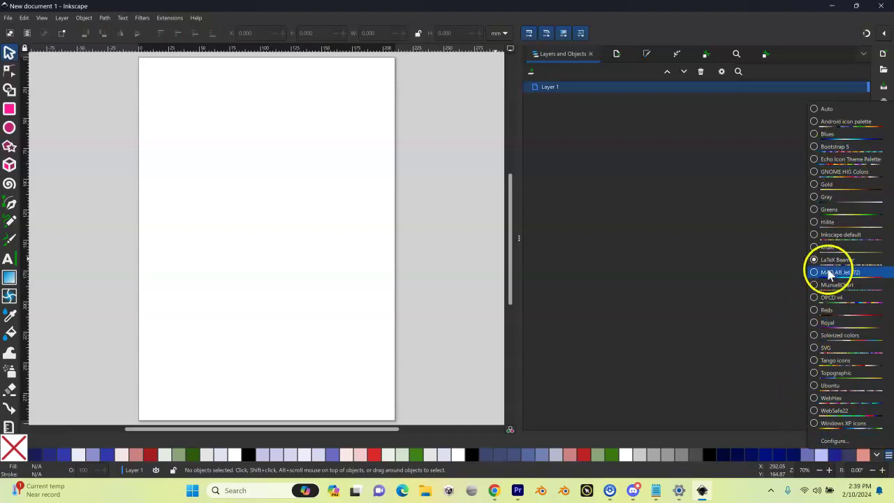
pyautogui.click(816, 298)
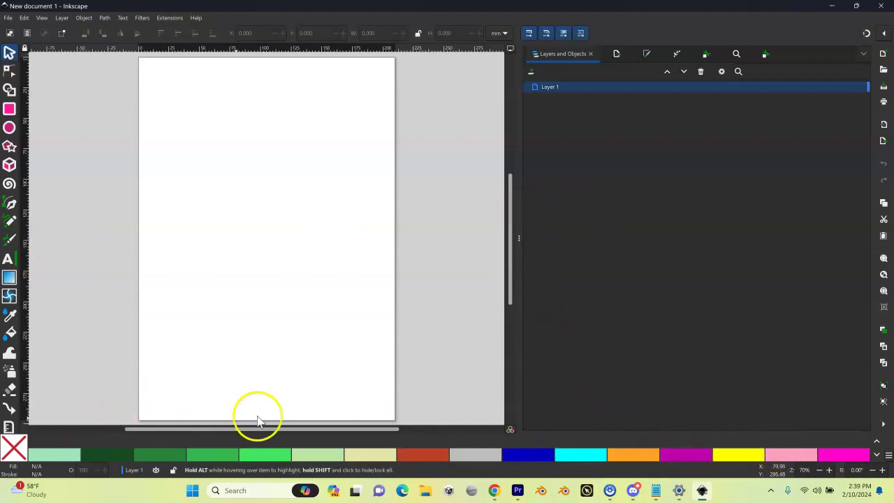
pyautogui.click(889, 455)
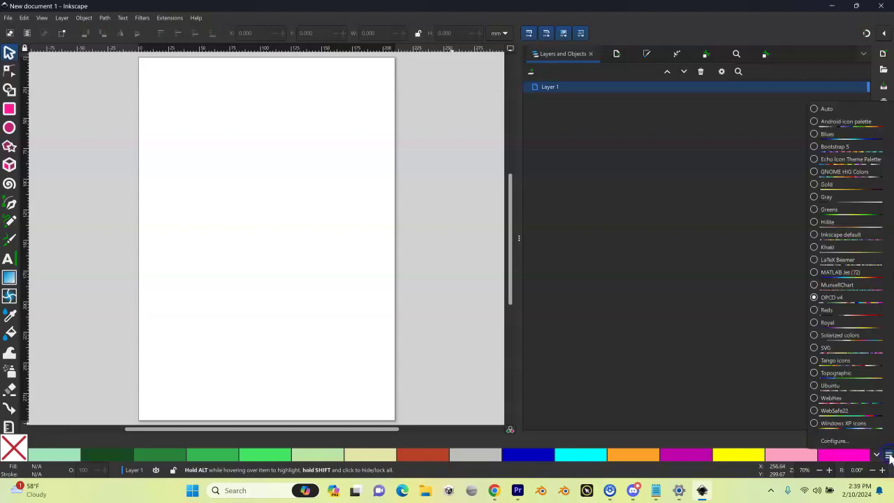
pyautogui.click(833, 441)
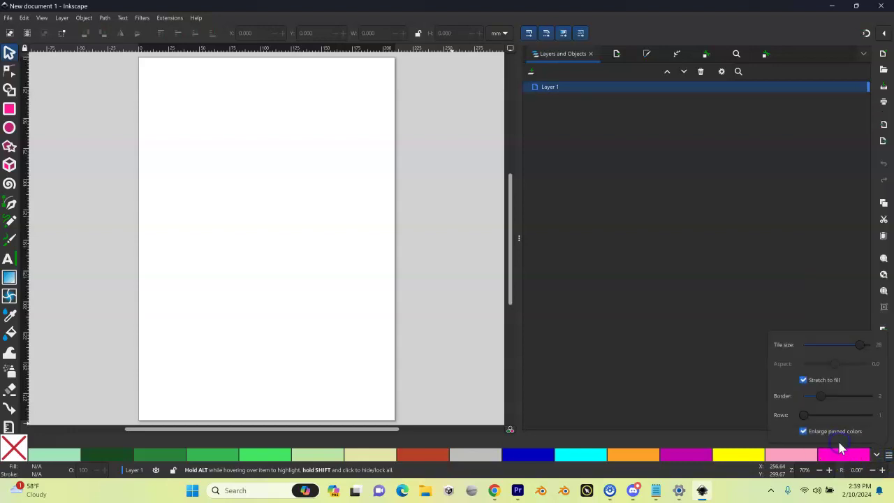
pyautogui.click(803, 380)
pyautogui.click(804, 379)
pyautogui.click(804, 379)
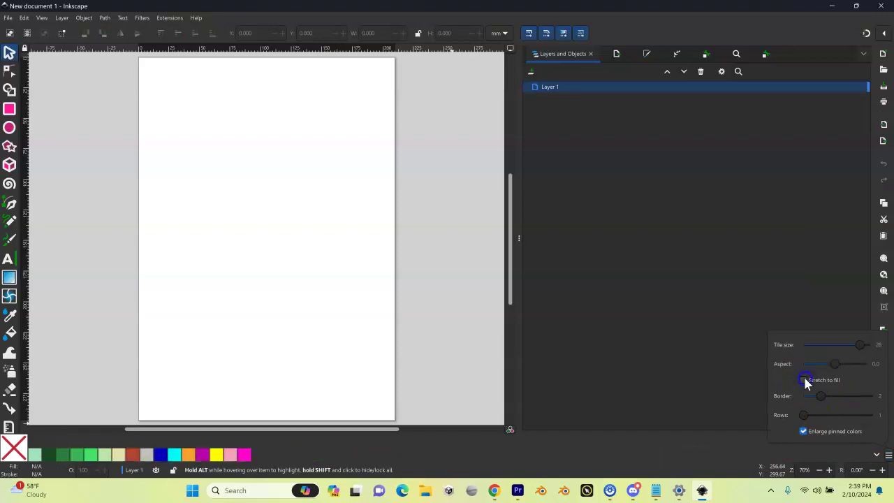
pyautogui.click(804, 380)
pyautogui.click(804, 379)
pyautogui.click(805, 380)
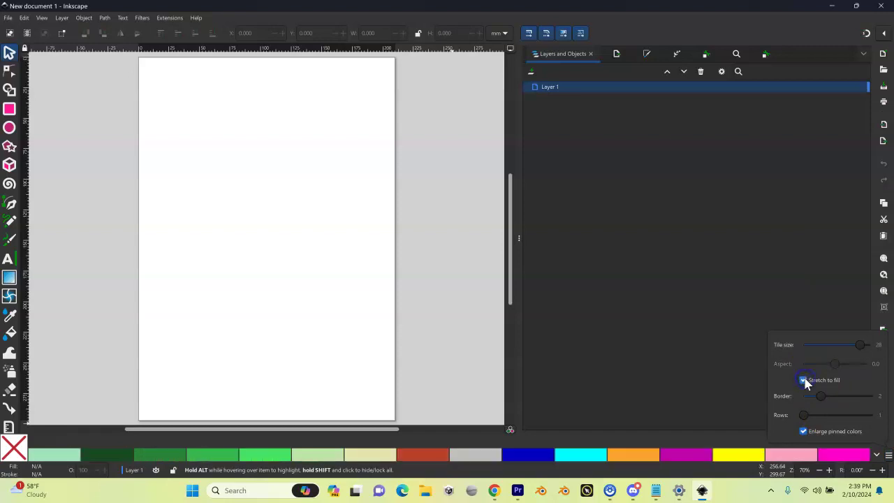